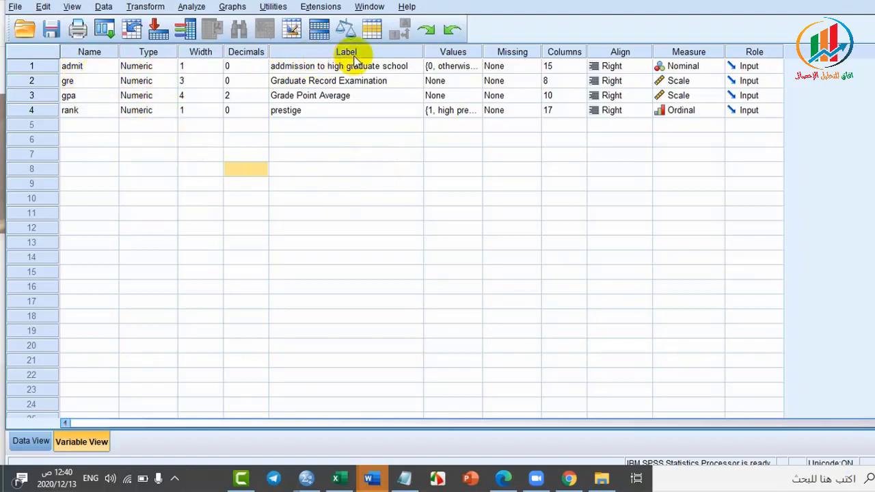
# Review the label of the admit variable and its value labels for 0 and 1
pyautogui.click(392, 64)
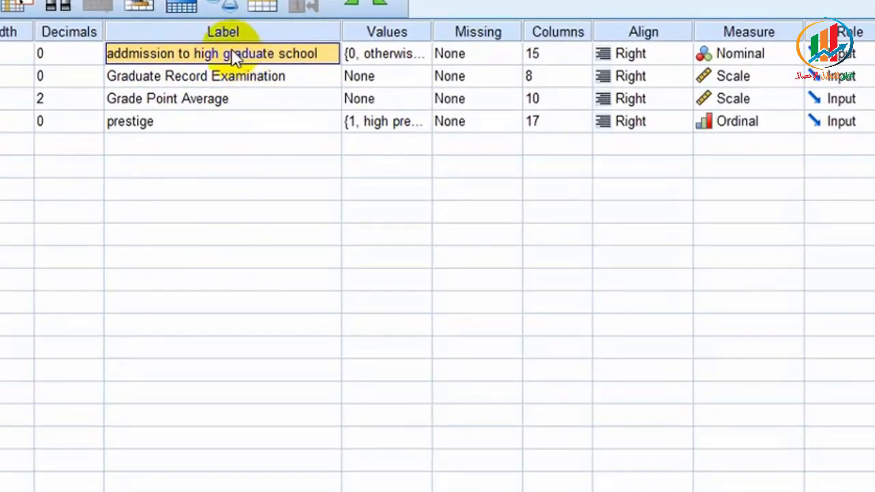
pyautogui.doubleClick(422, 52)
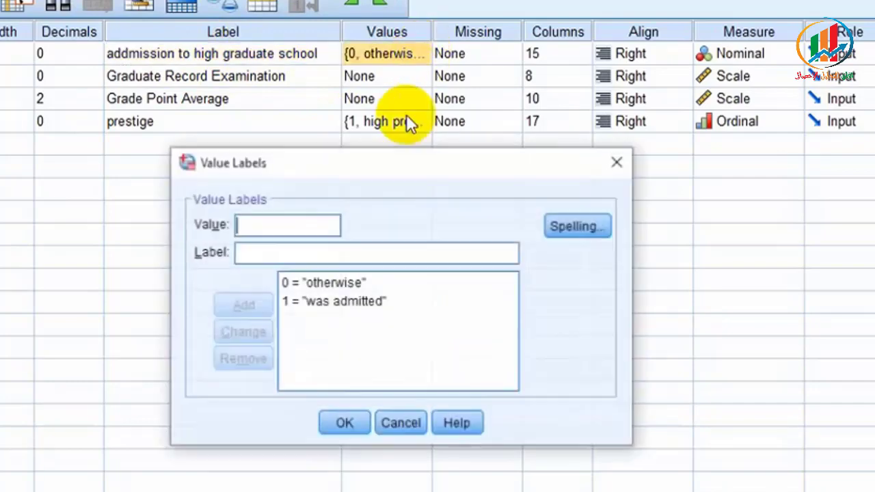
pyautogui.click(369, 307)
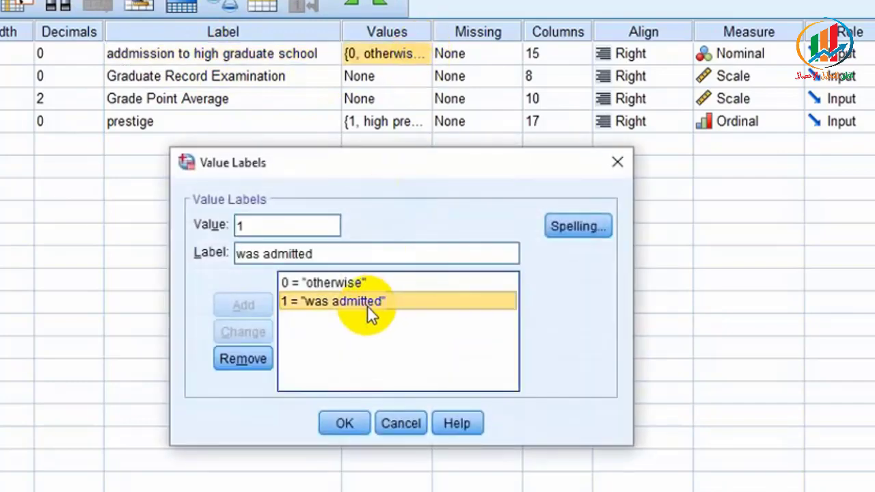
pyautogui.click(363, 281)
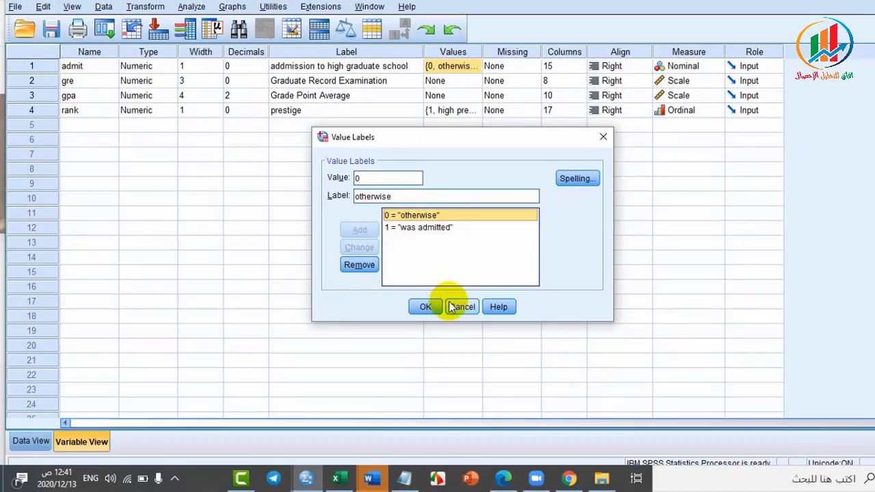
pyautogui.click(424, 306)
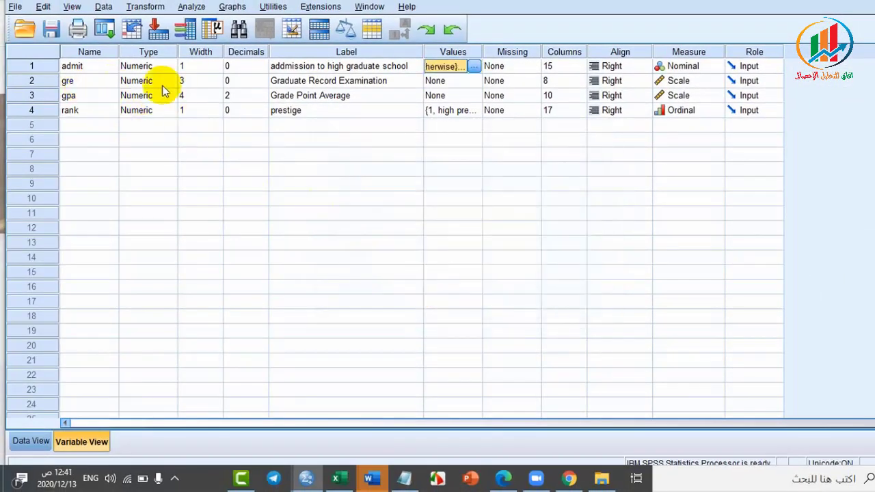
# Review the labels and measurement levels of the gre and gpa variables
pyautogui.click(363, 82)
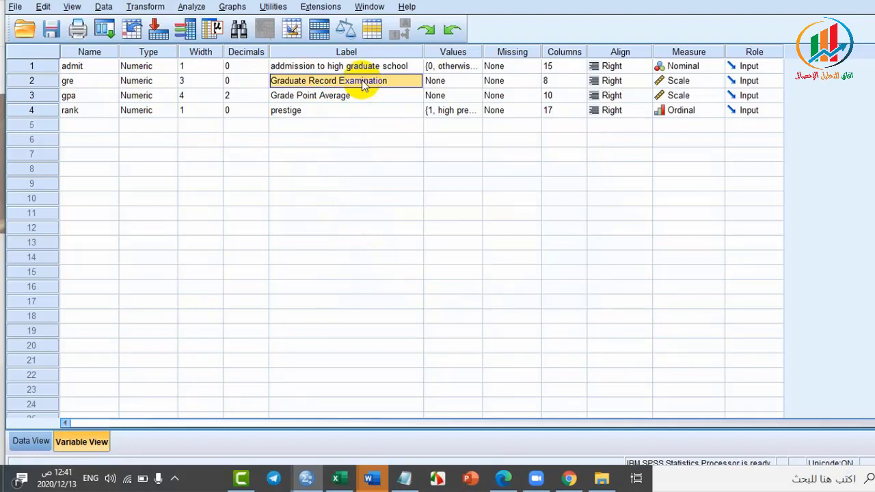
pyautogui.click(680, 82)
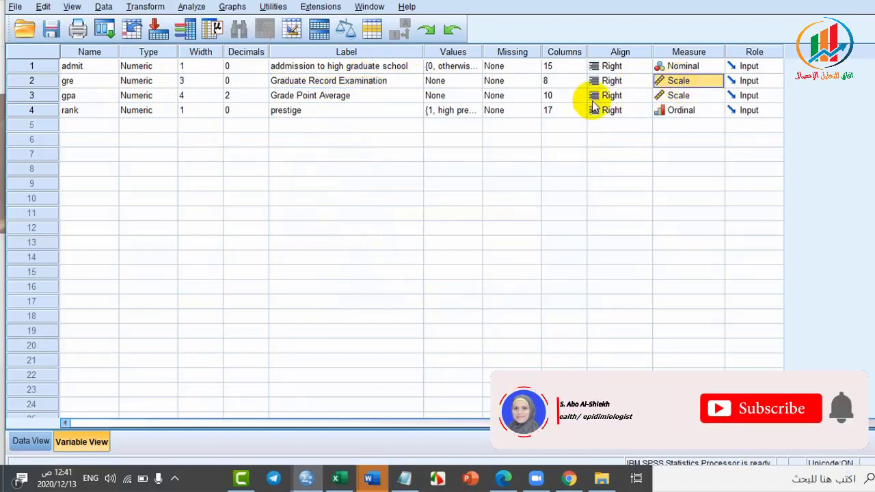
pyautogui.click(69, 95)
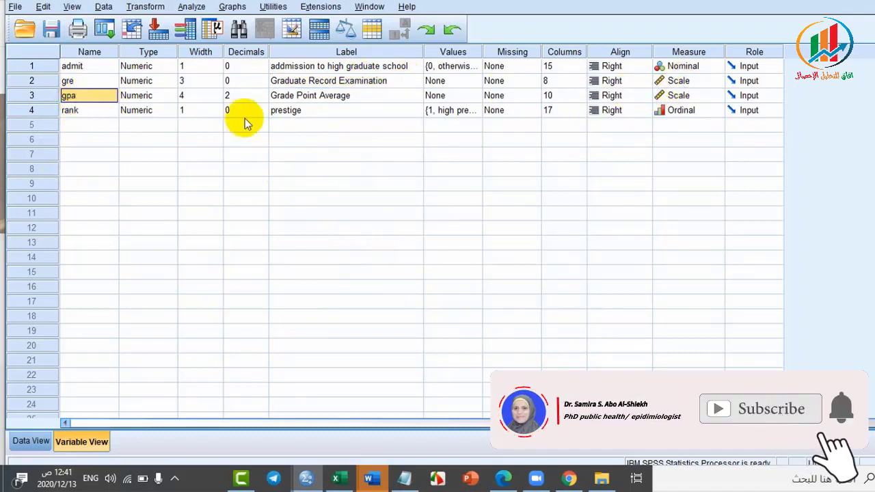
pyautogui.click(337, 97)
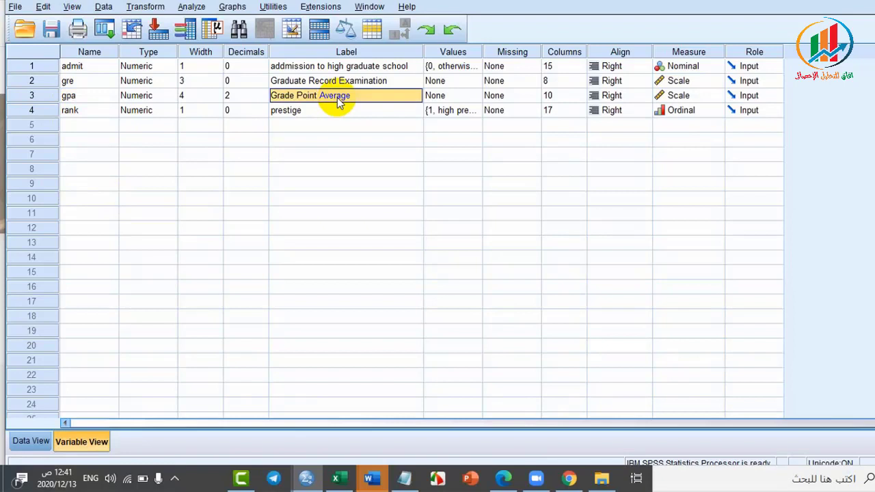
pyautogui.click(675, 97)
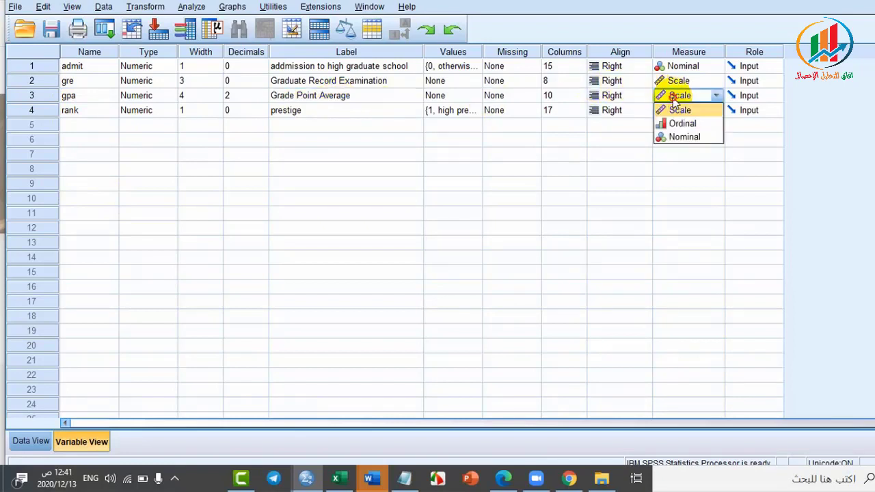
pyautogui.click(677, 107)
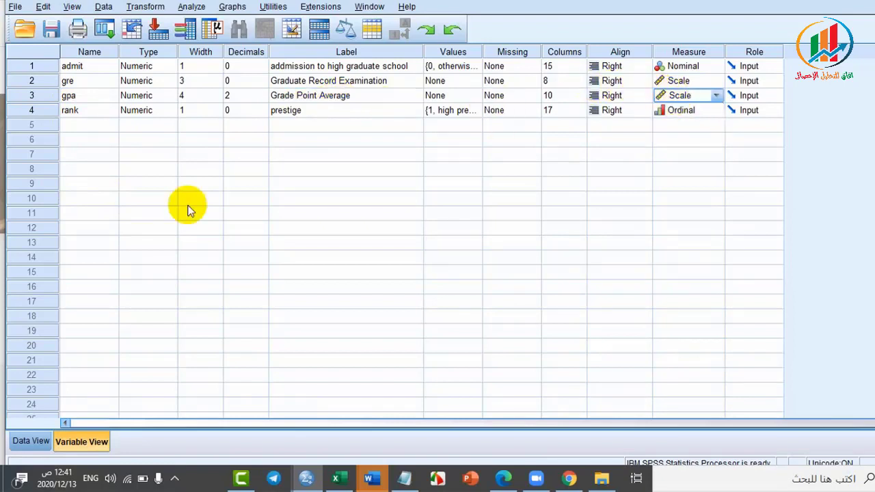
# Review the label of the rank variable and the value labels of its prestige categories
pyautogui.click(81, 115)
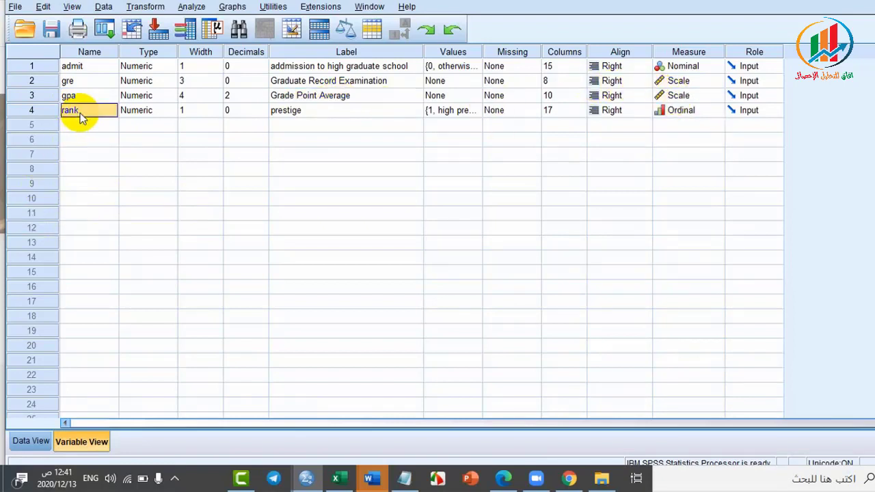
pyautogui.click(312, 113)
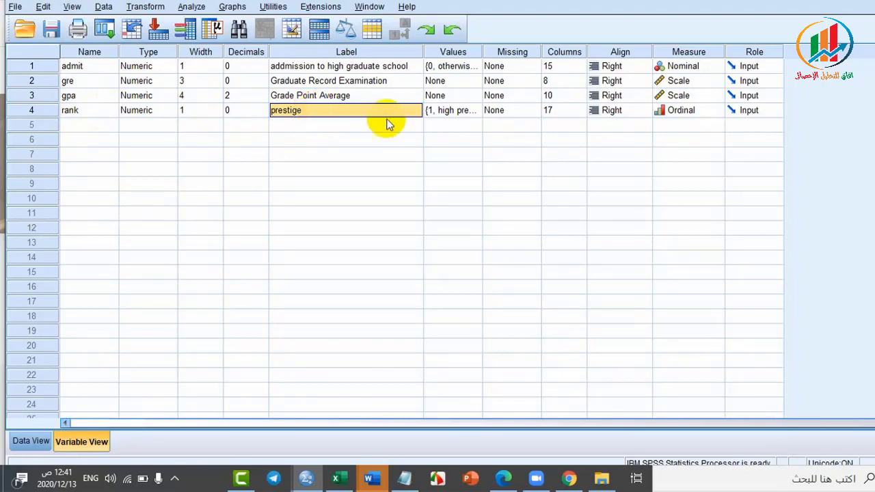
pyautogui.doubleClick(476, 111)
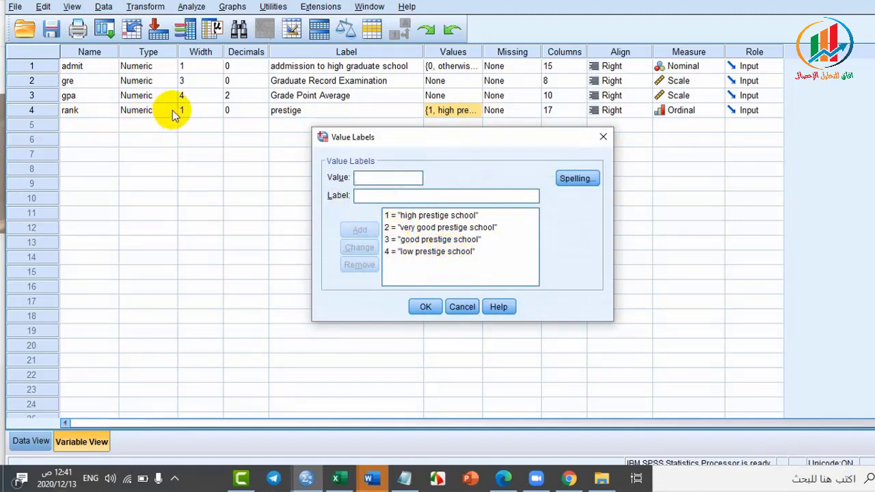
pyautogui.click(400, 217)
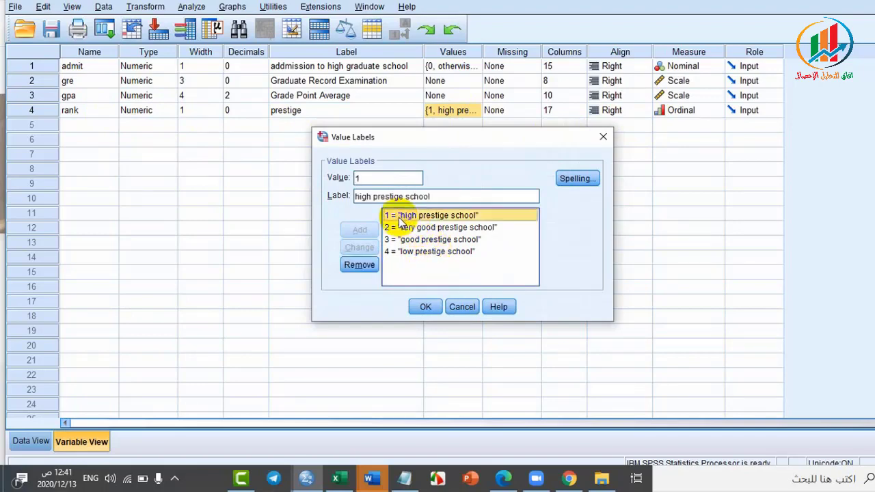
pyautogui.click(398, 254)
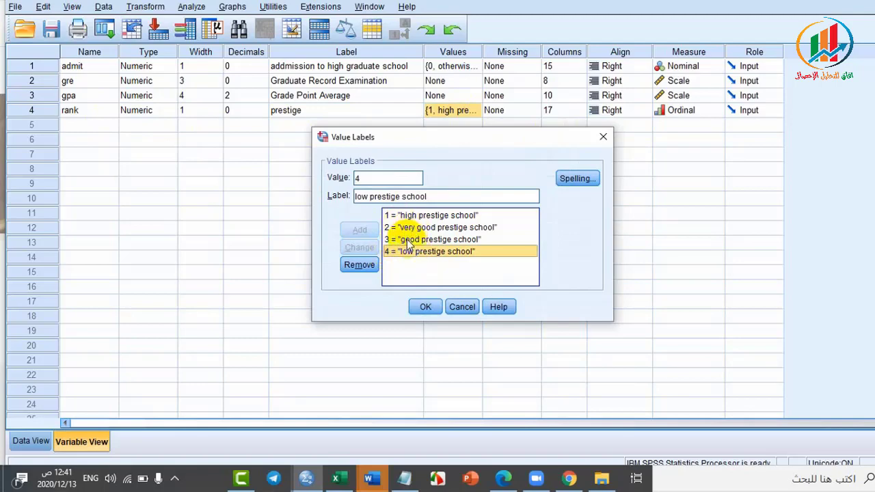
pyautogui.click(425, 309)
pyautogui.click(292, 240)
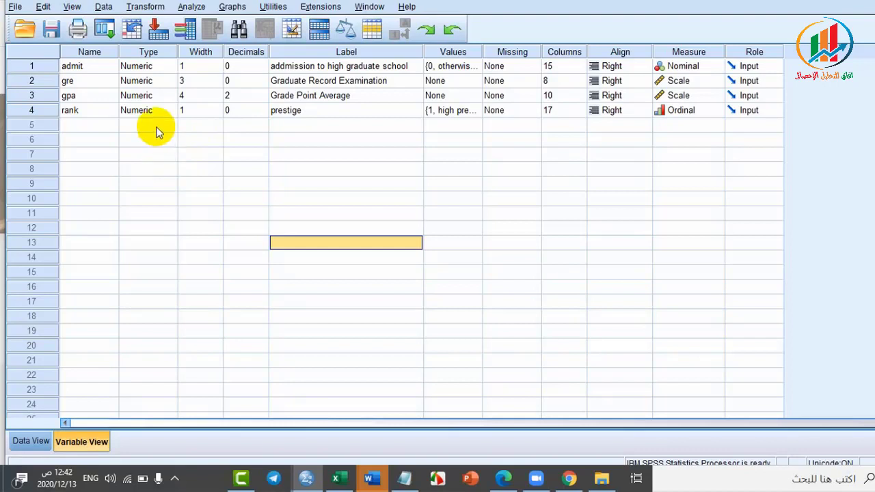
# Start a binary logistic regression with the admission variable (admit) as the dependent variable
pyautogui.click(333, 68)
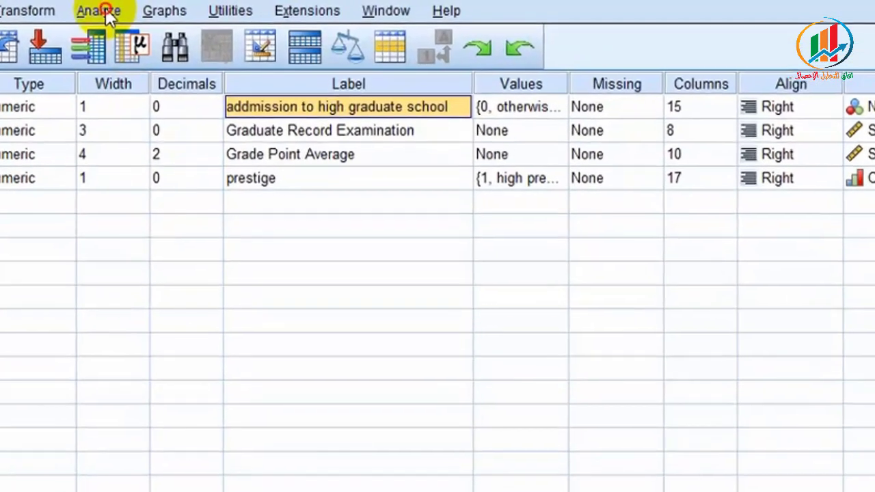
pyautogui.click(106, 11)
pyautogui.moveTo(149, 264)
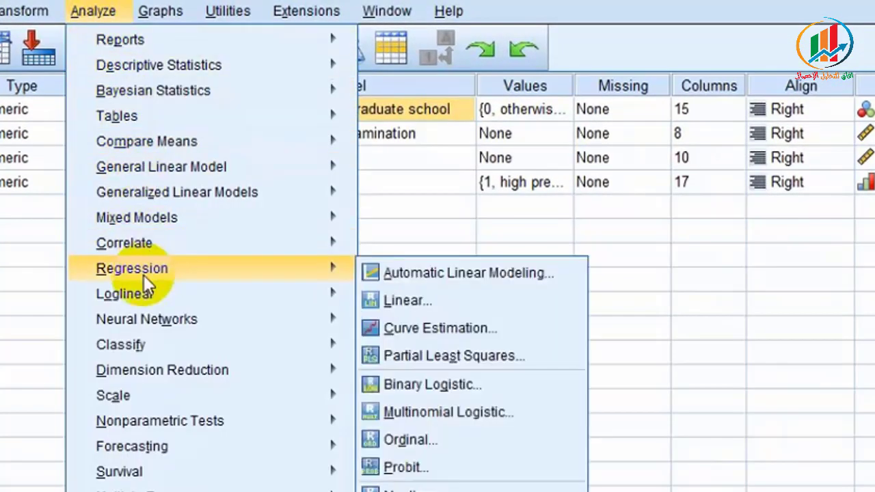
pyautogui.click(420, 387)
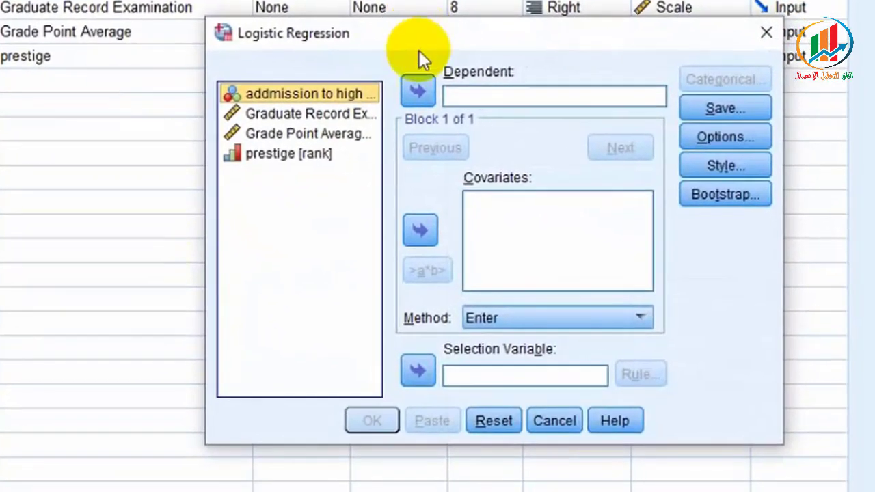
pyautogui.moveTo(419, 51); pyautogui.dragTo(283, 42)
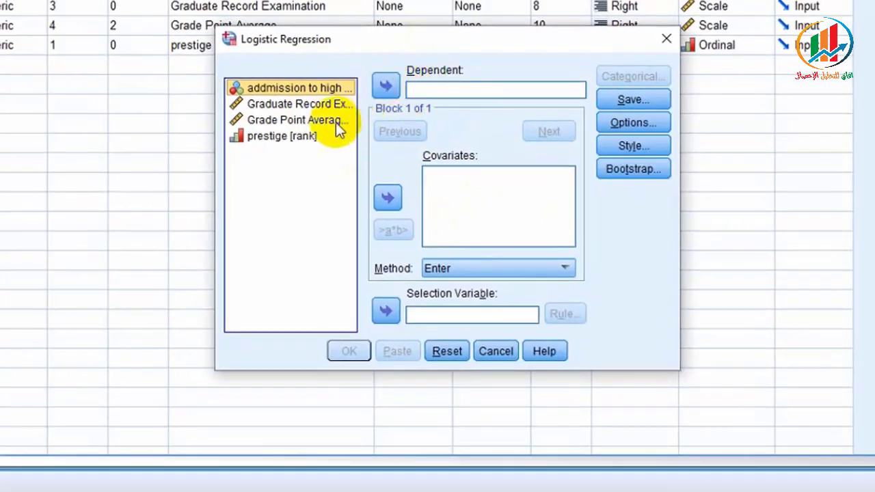
pyautogui.click(388, 87)
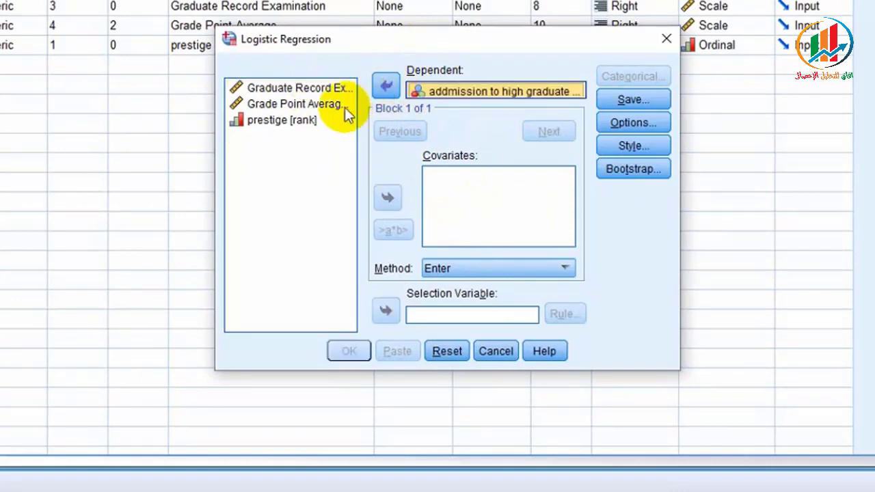
# Add gre, gpa and rank as covariates of the logistic regression
pyautogui.click(332, 89)
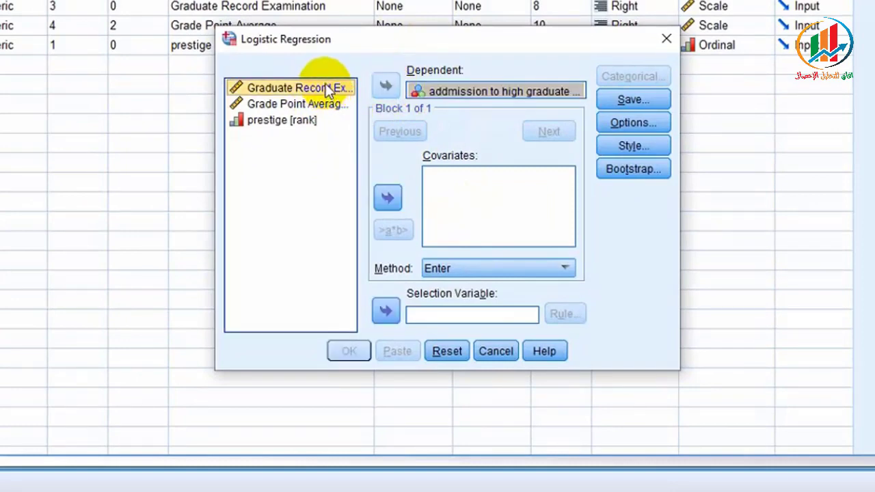
pyautogui.moveTo(330, 92); pyautogui.dragTo(351, 171)
pyautogui.click(388, 194)
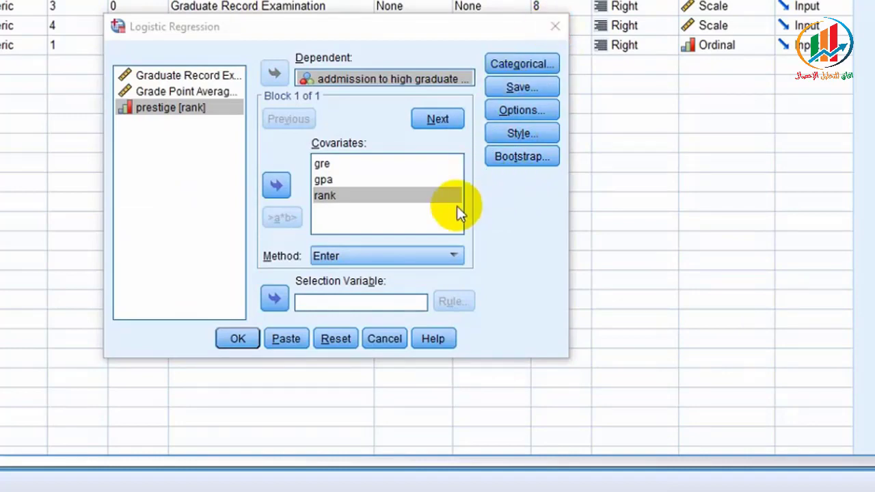
# Define rank as a categorical covariate with the Indicator contrast
pyautogui.click(414, 199)
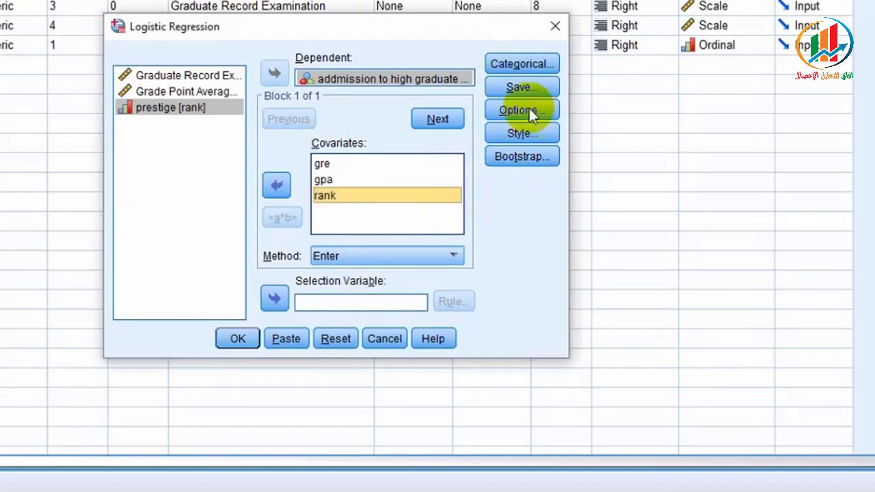
pyautogui.click(535, 67)
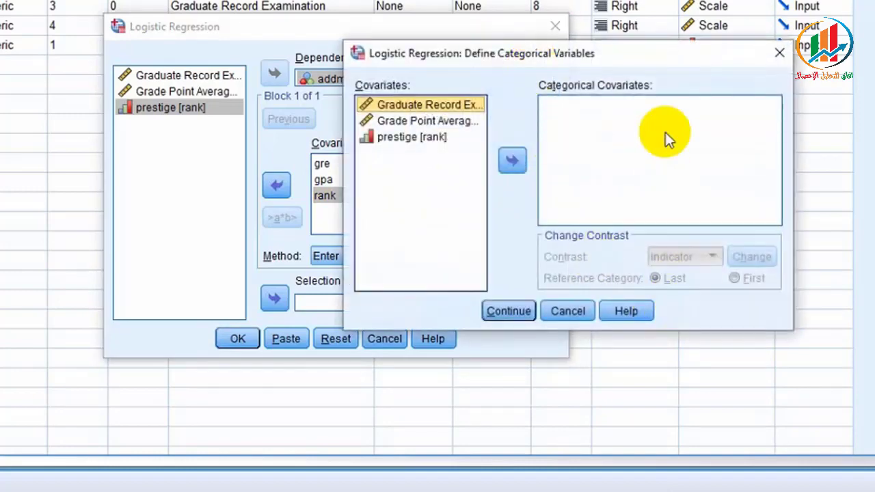
pyautogui.moveTo(670, 60); pyautogui.dragTo(469, 86)
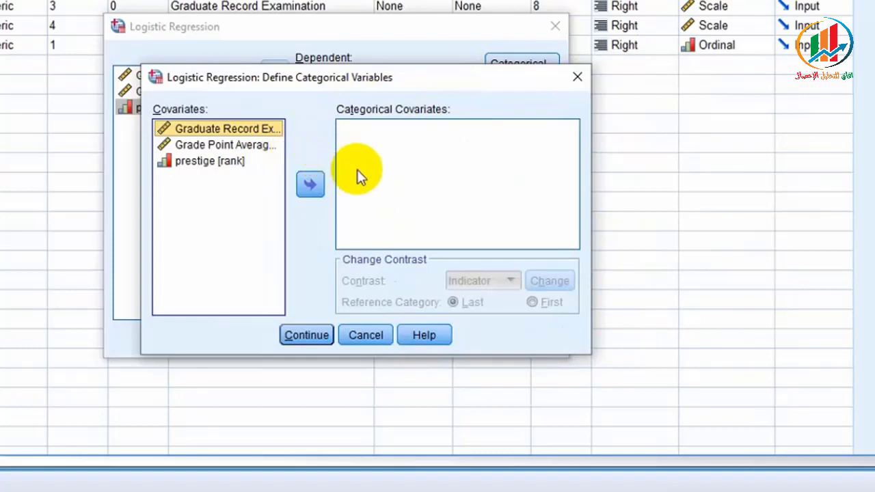
pyautogui.click(222, 164)
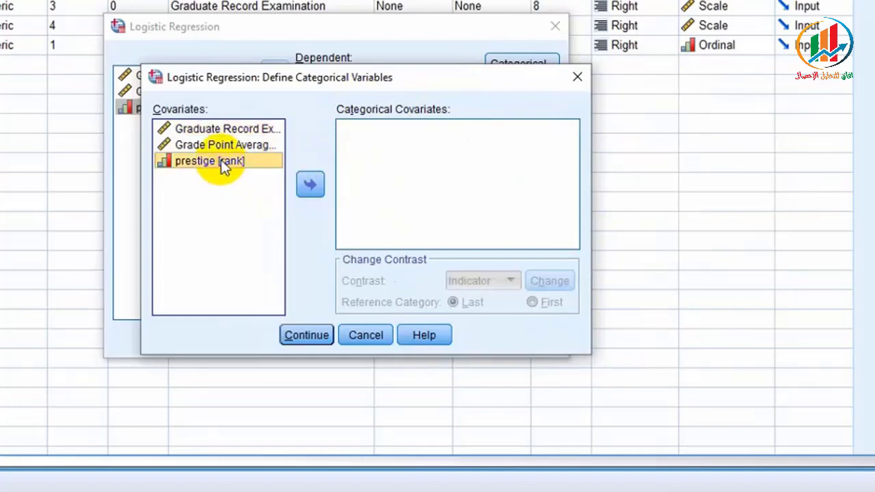
pyautogui.click(311, 185)
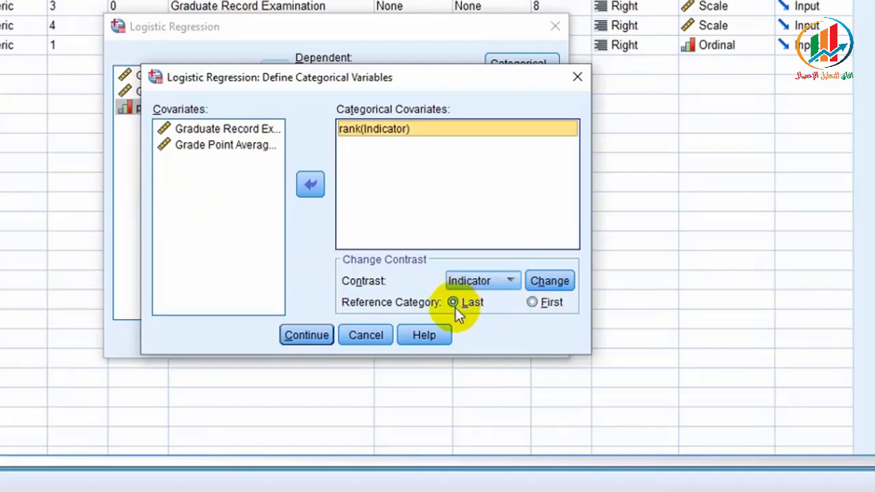
# Apply First as rank's reference category, and apply Last again in its place
pyautogui.click(533, 302)
pyautogui.click(549, 283)
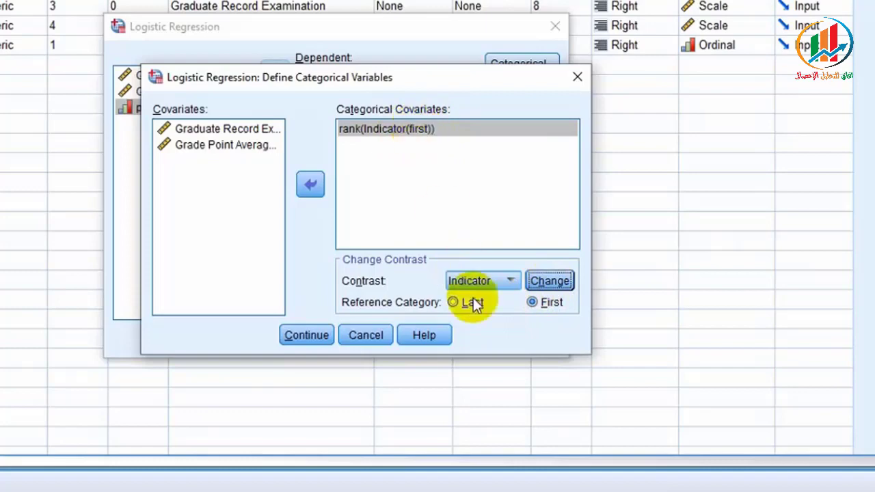
pyautogui.click(454, 303)
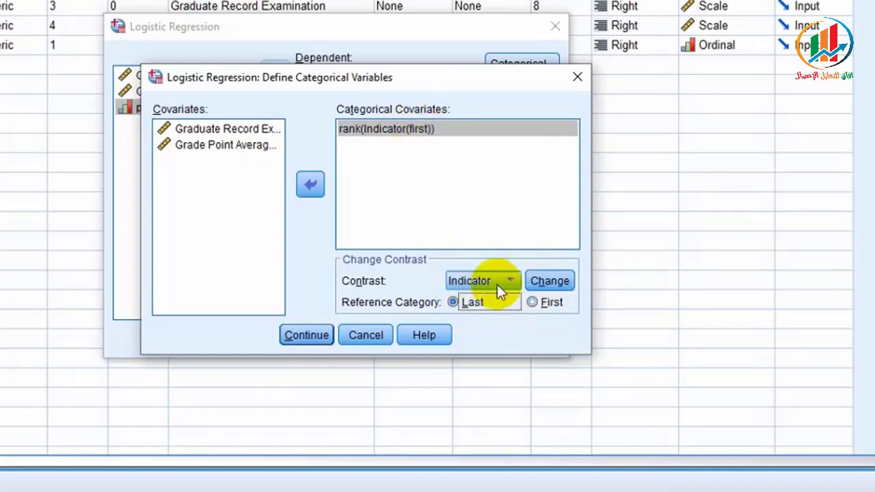
pyautogui.click(538, 279)
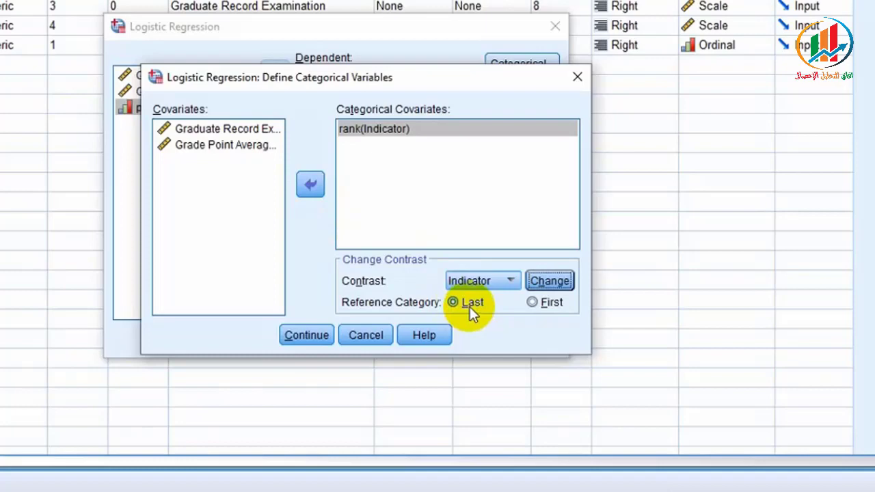
# Accept the categorical covariate definition and keep Enter as the regression method
pyautogui.click(307, 335)
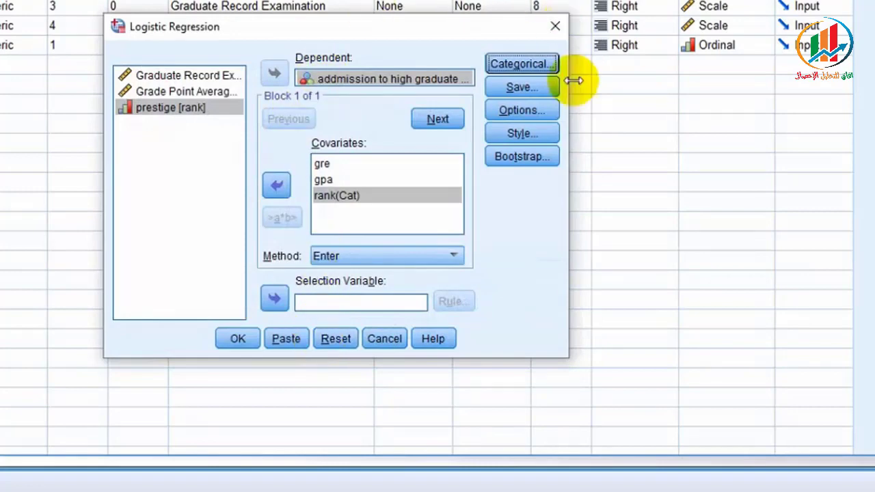
pyautogui.click(338, 258)
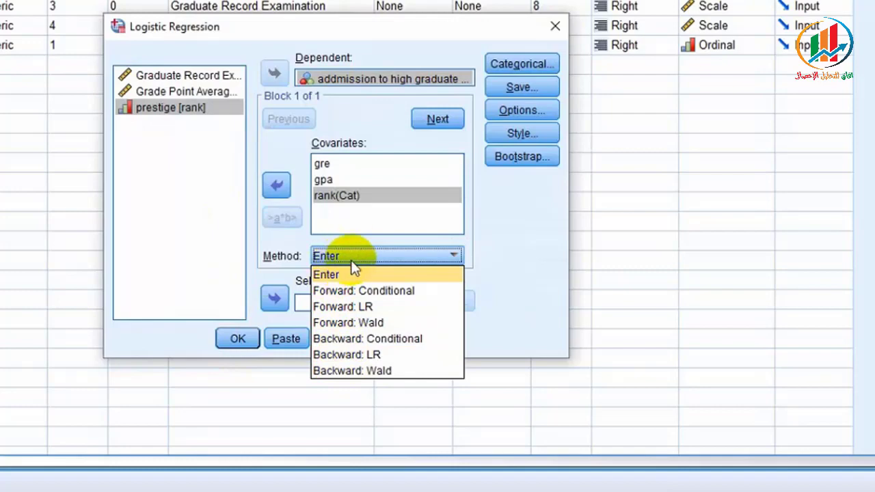
pyautogui.click(352, 259)
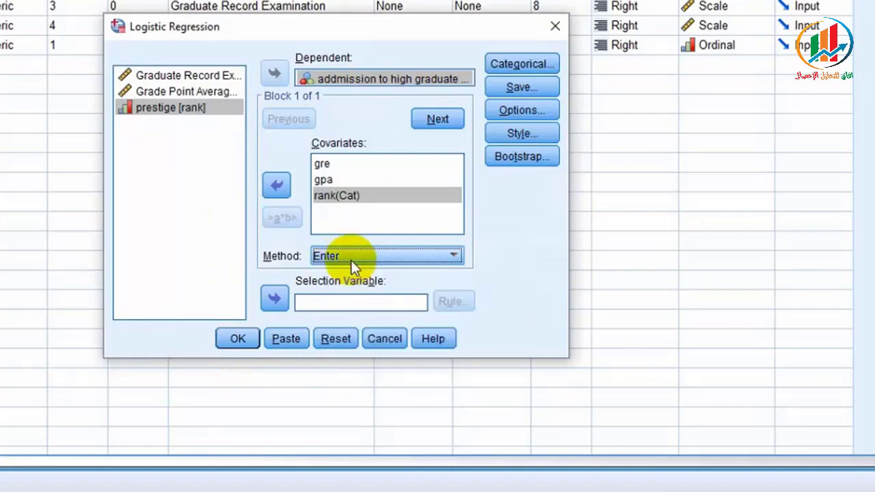
# Run the logistic regression with the chosen covariates and the Enter method
pyautogui.click(242, 344)
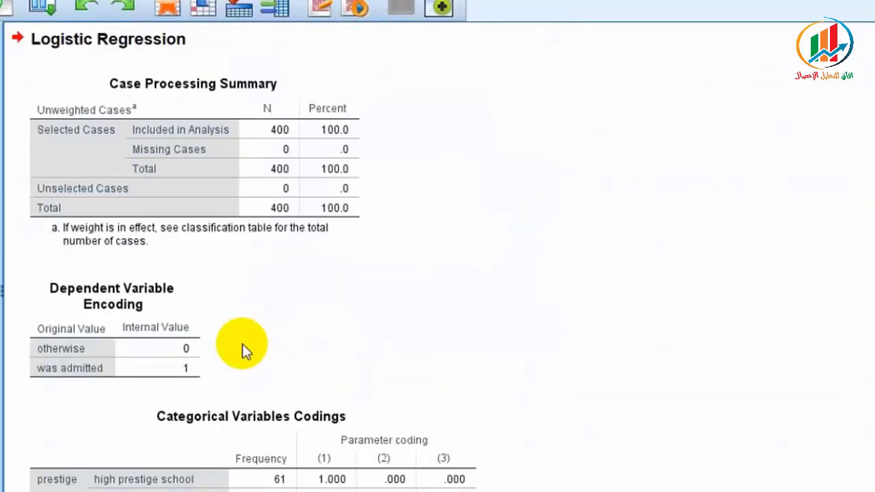
# Look through the whole logistic regression output, from the Case Processing Summary to the final Variables in the Equation table and back
pyautogui.click(237, 80)
pyautogui.scroll(3, 414, 221)
pyautogui.scroll(-5, 453, 242)
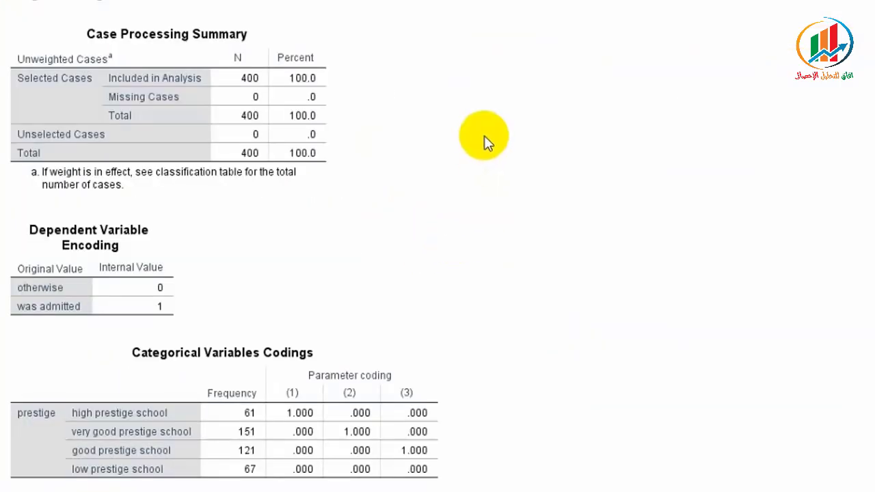
pyautogui.click(141, 28)
pyautogui.click(540, 75)
pyautogui.scroll(-3, 543, 103)
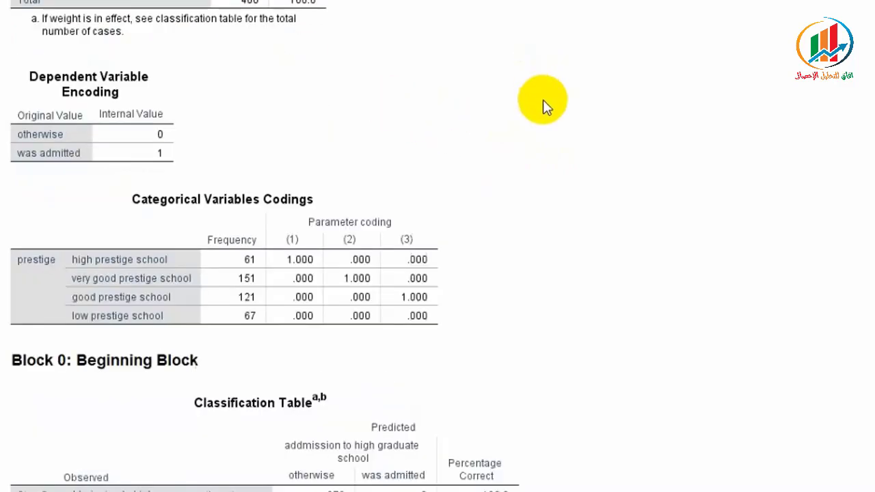
pyautogui.scroll(-10, 542, 100)
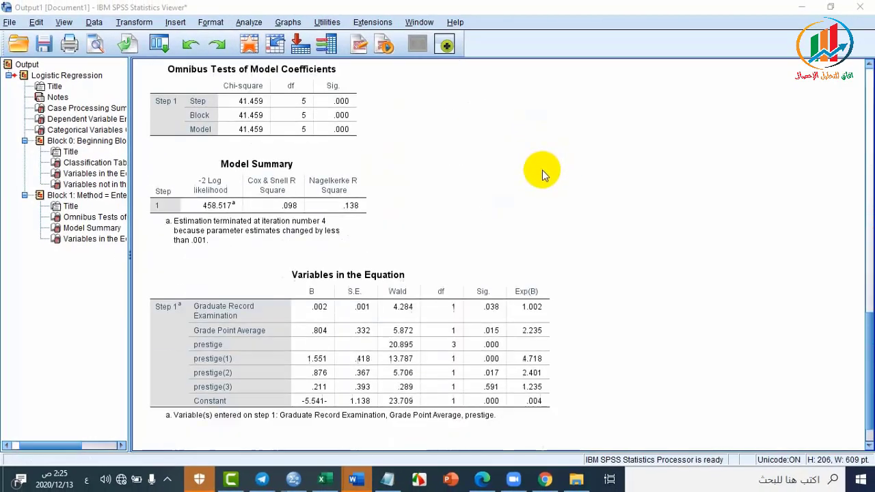
pyautogui.scroll(10, 542, 167)
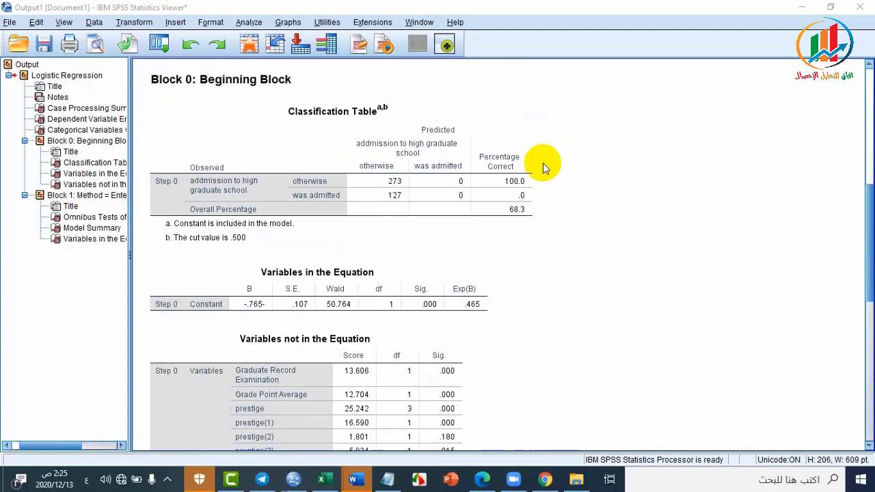
pyautogui.scroll(8, 543, 163)
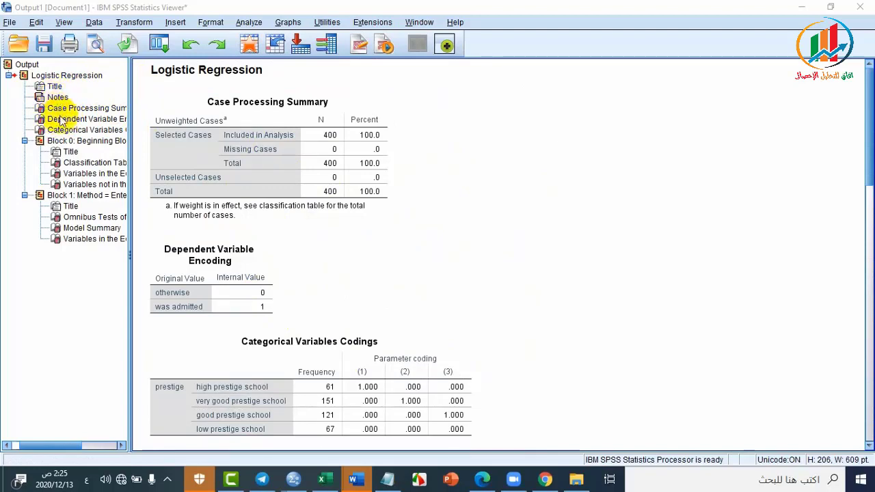
# Examine the Block 0: Beginning Block and Block 1: Method = Enter sections, and go back to the Case Processing Summary table
pyautogui.click(75, 140)
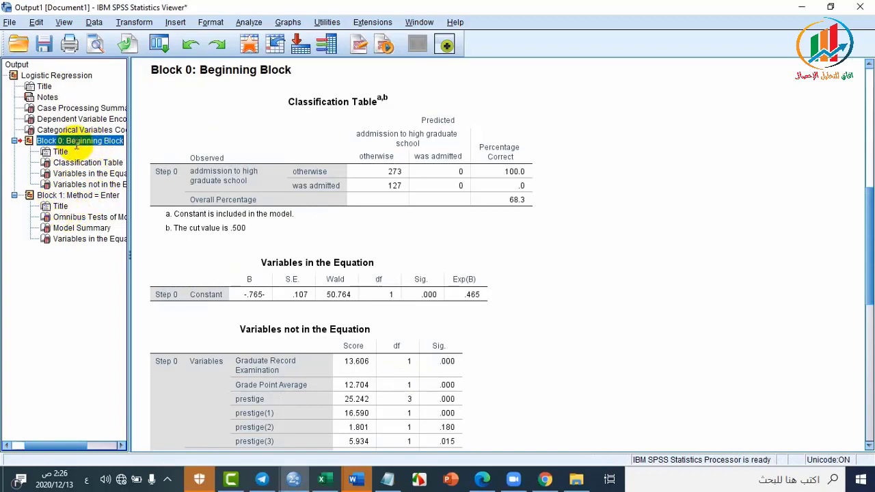
pyautogui.click(58, 196)
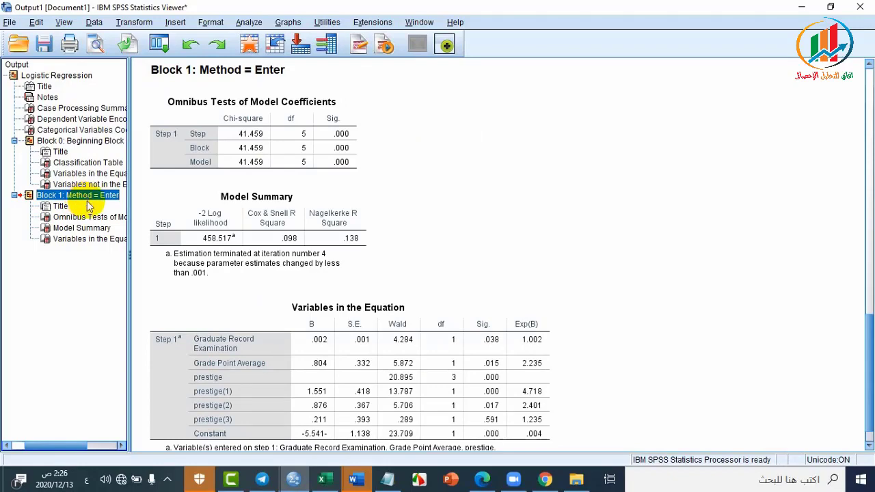
pyautogui.scroll(15, 191, 185)
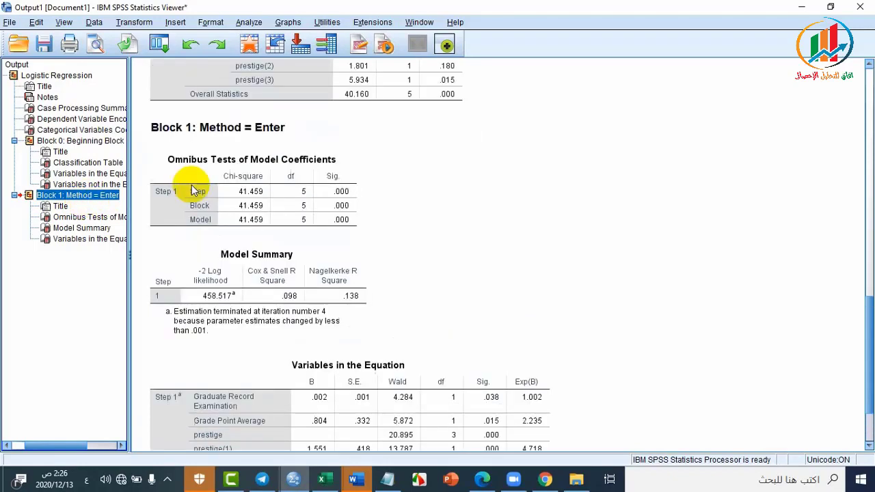
pyautogui.scroll(2, 195, 168)
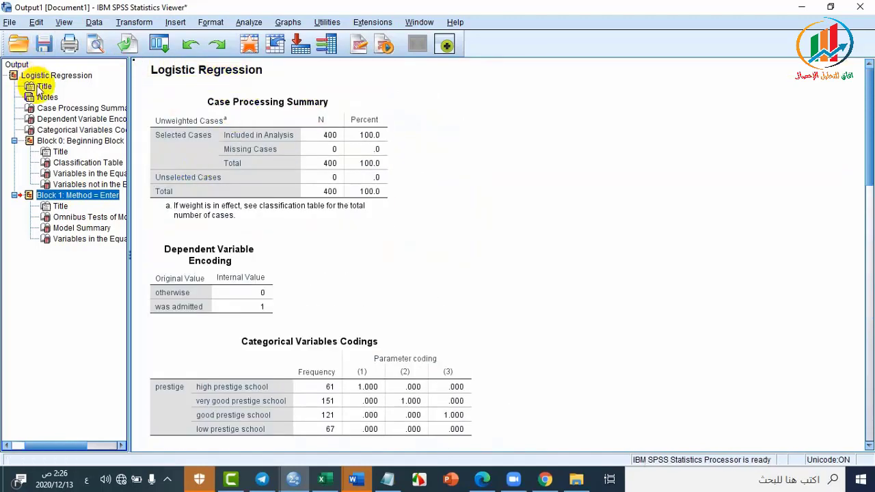
pyautogui.click(55, 108)
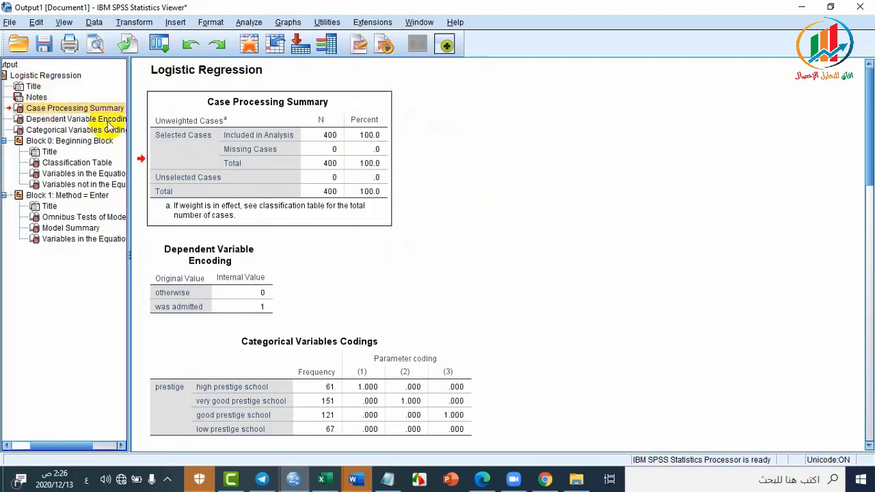